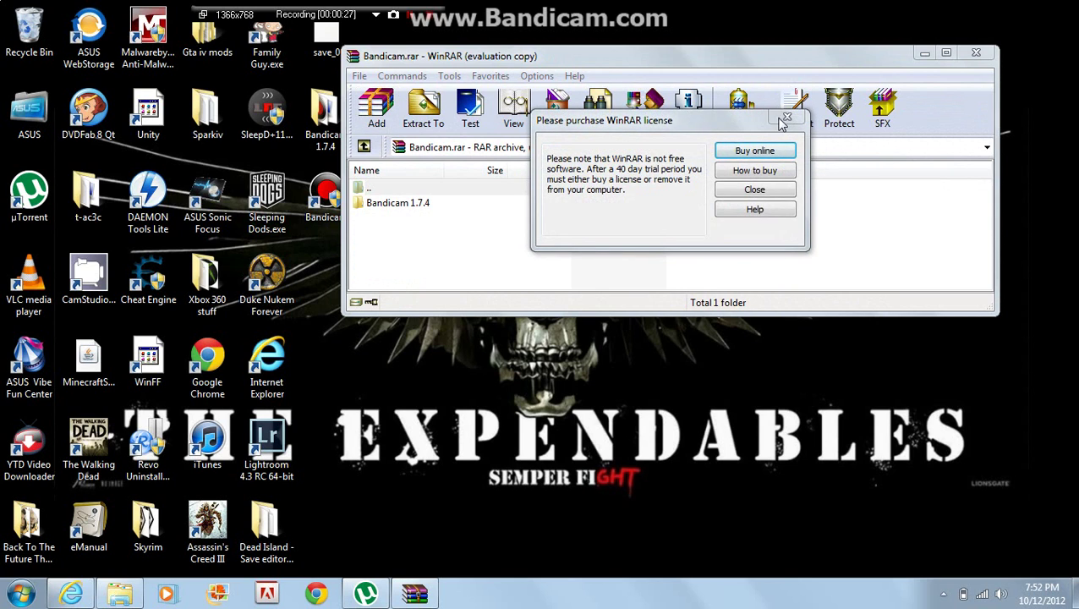
Step: Close the 'Please purchase WinRAR license' reminder and the Bandicam.rar archive window
click(787, 116)
click(977, 52)
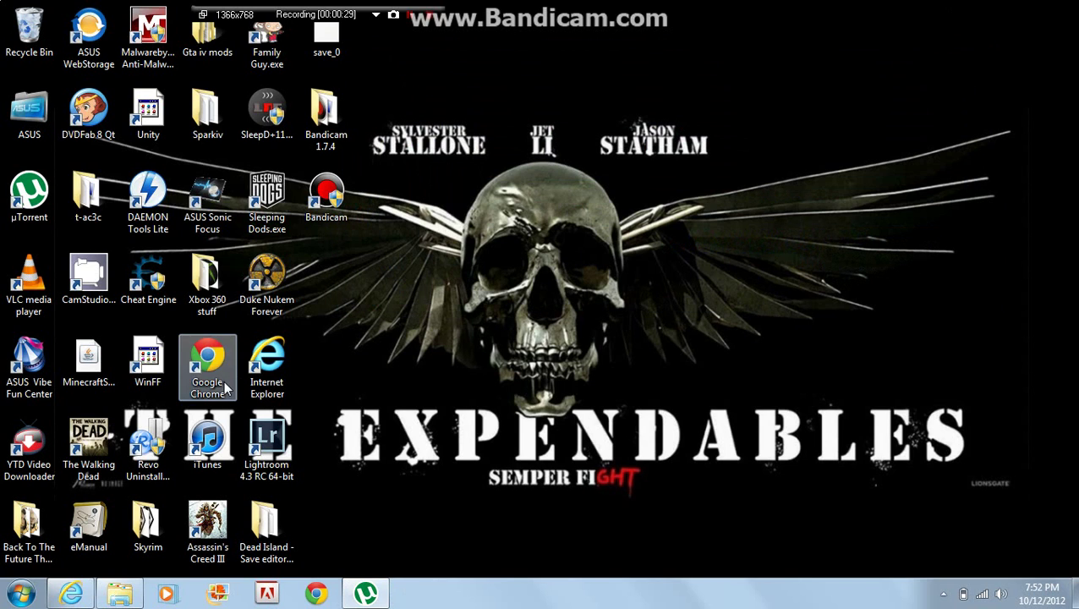
Step: In the 360 Haven thread, scroll to Attached Files and follow the Dead Island - Save editor V1.9.rar link
click(71, 593)
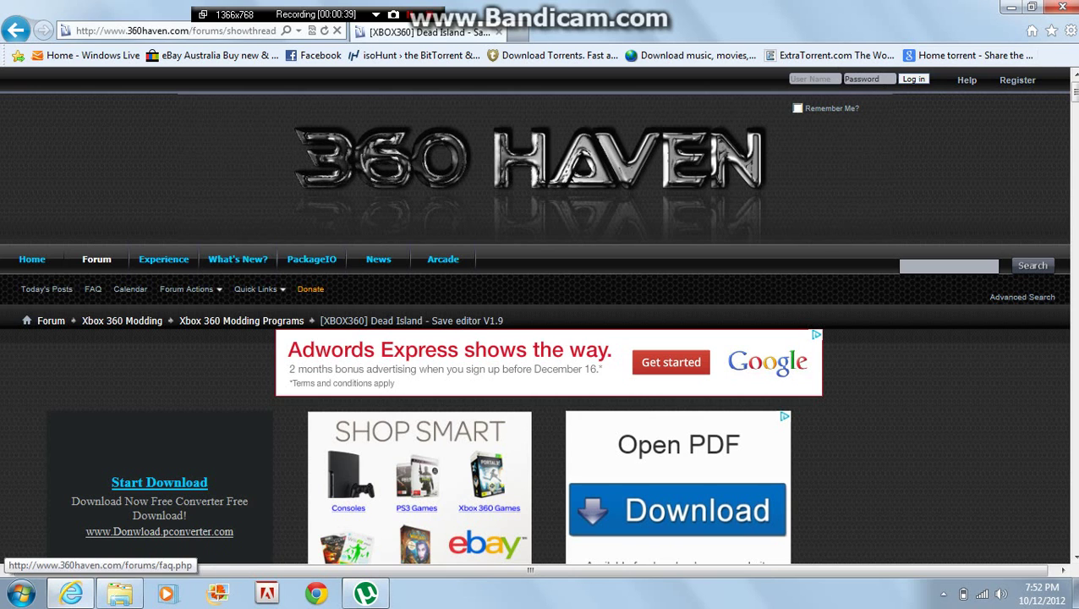
drag(1076, 95, 1076, 232)
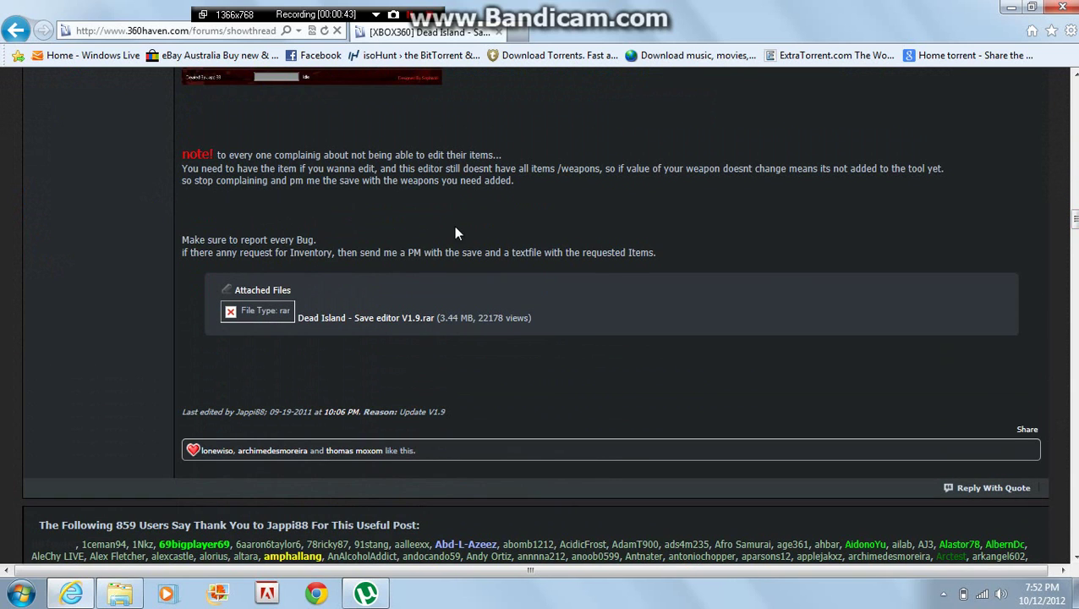
click(414, 318)
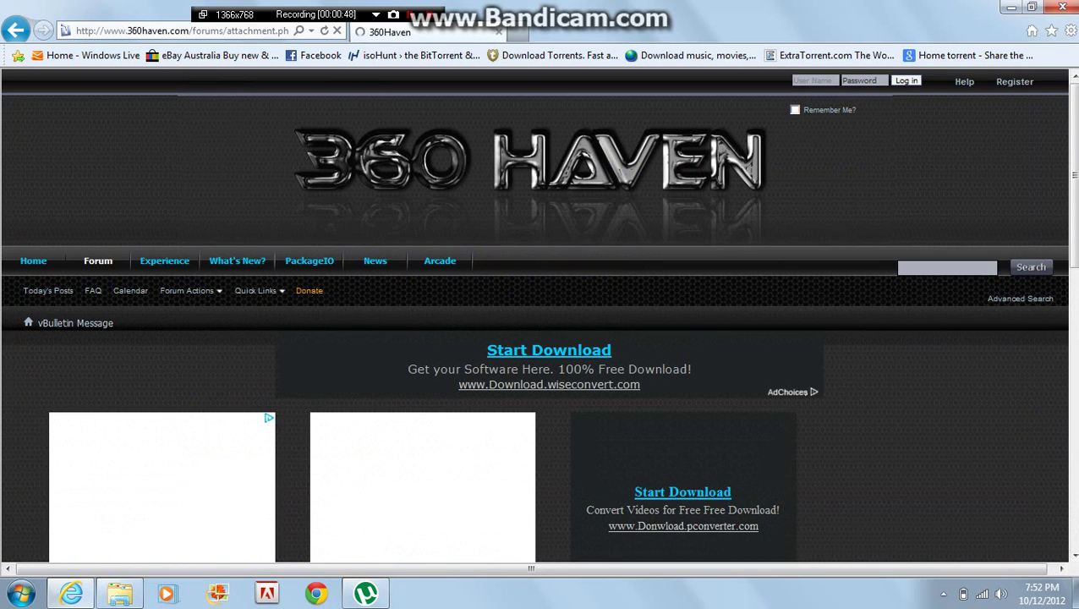
drag(1074, 106, 1047, 253)
Step: Log in to 360 Haven with the saved account details and open the downloaded Dead Island - Save editor V1.9.rar
click(581, 400)
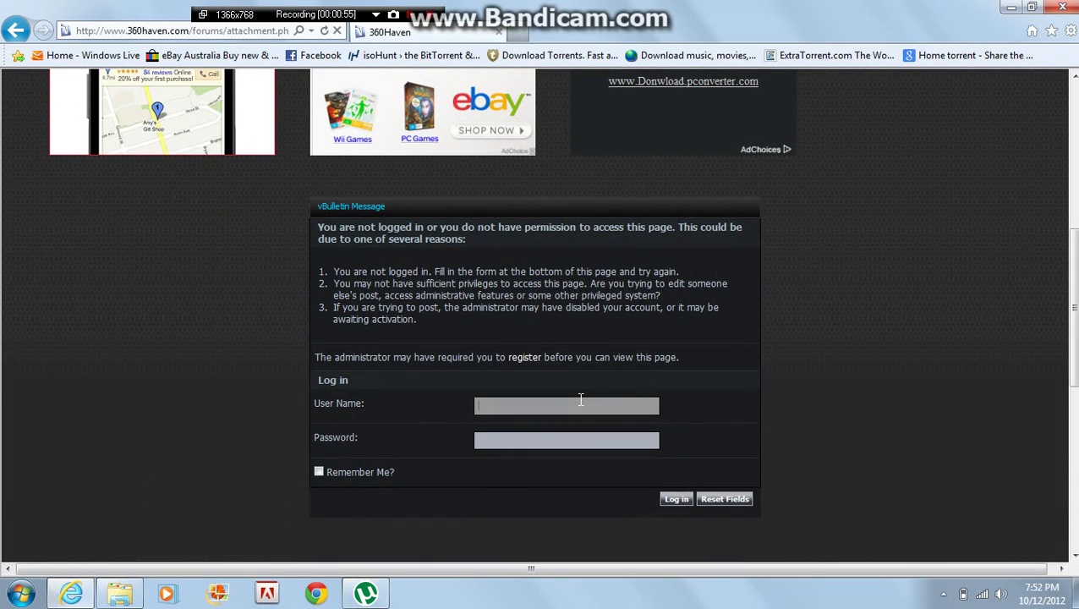
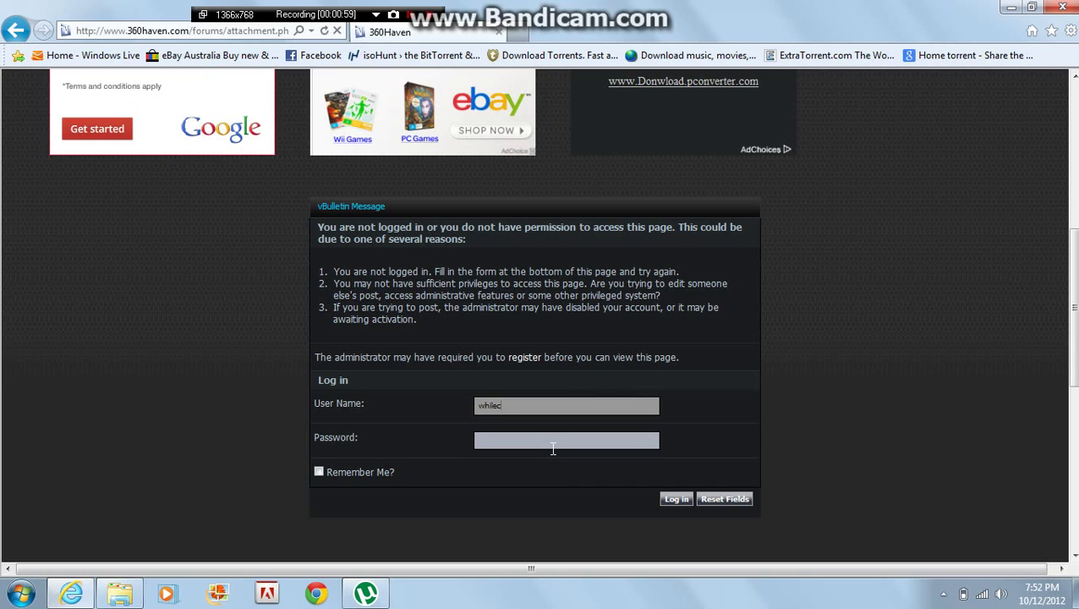
click(548, 421)
click(674, 499)
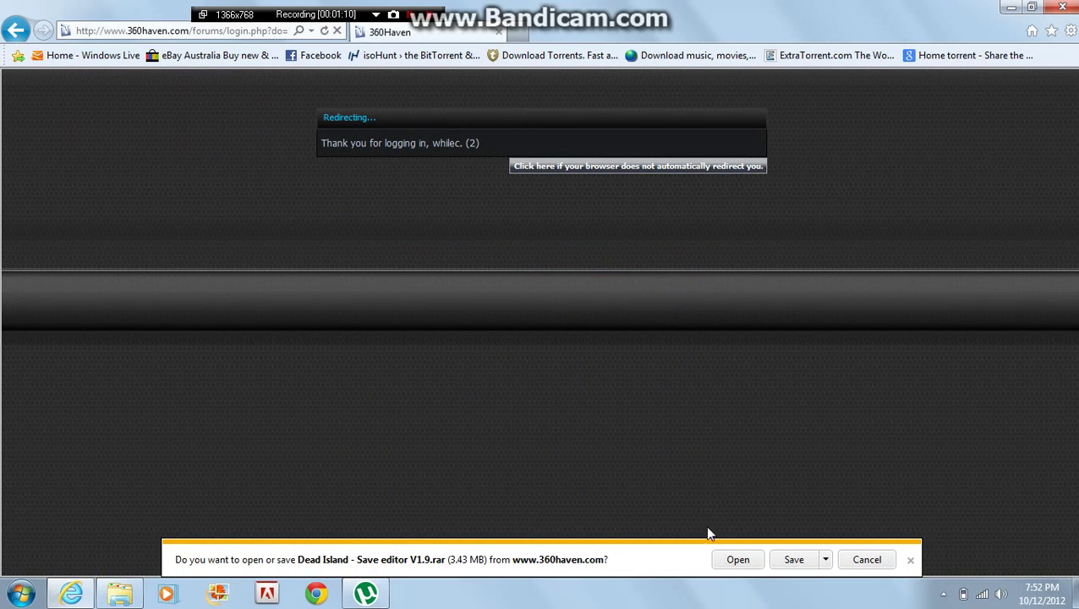
click(738, 560)
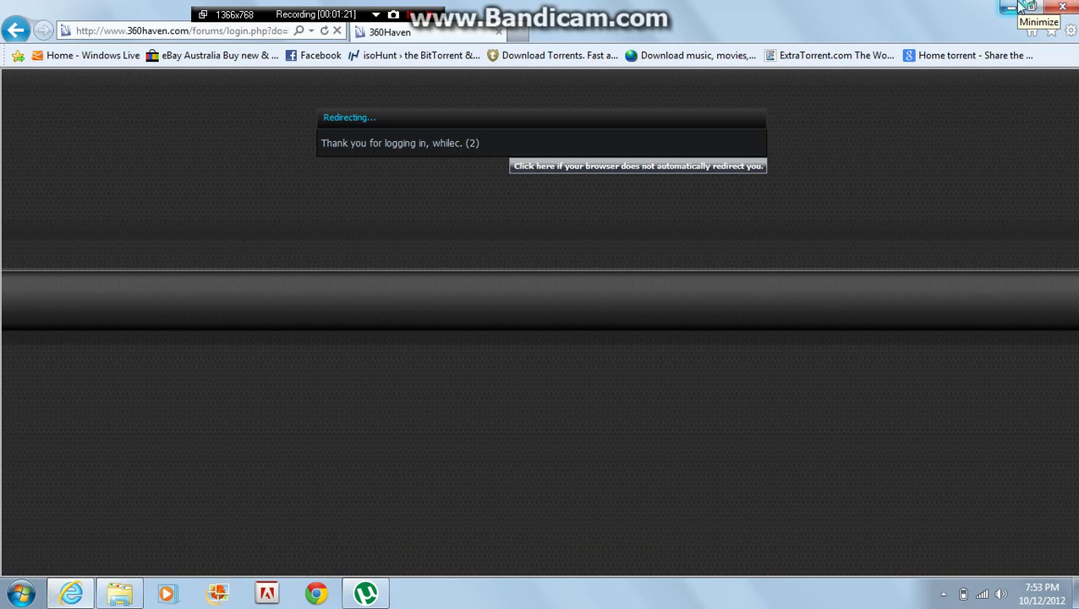
Step: Minimize Internet Explorer, restore it briefly, then minimize it again to reveal the desktop
click(1022, 5)
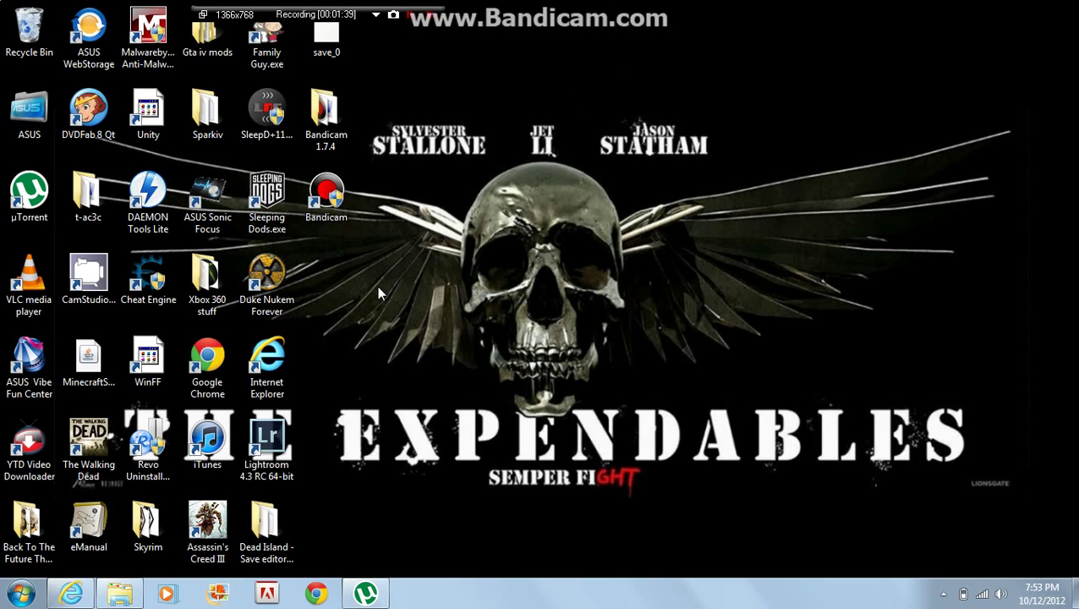
click(71, 593)
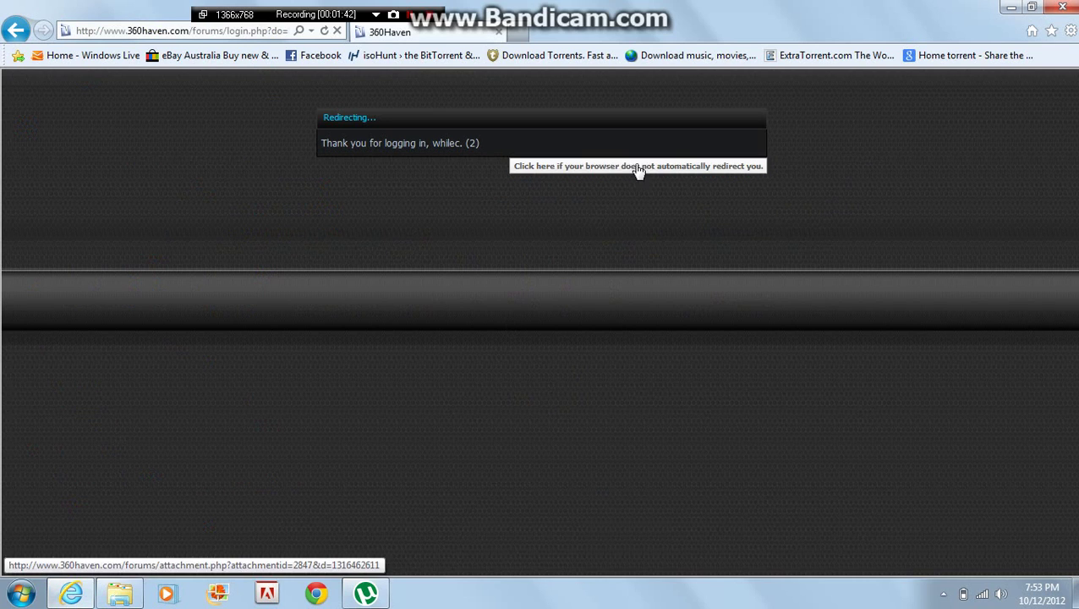
click(1011, 8)
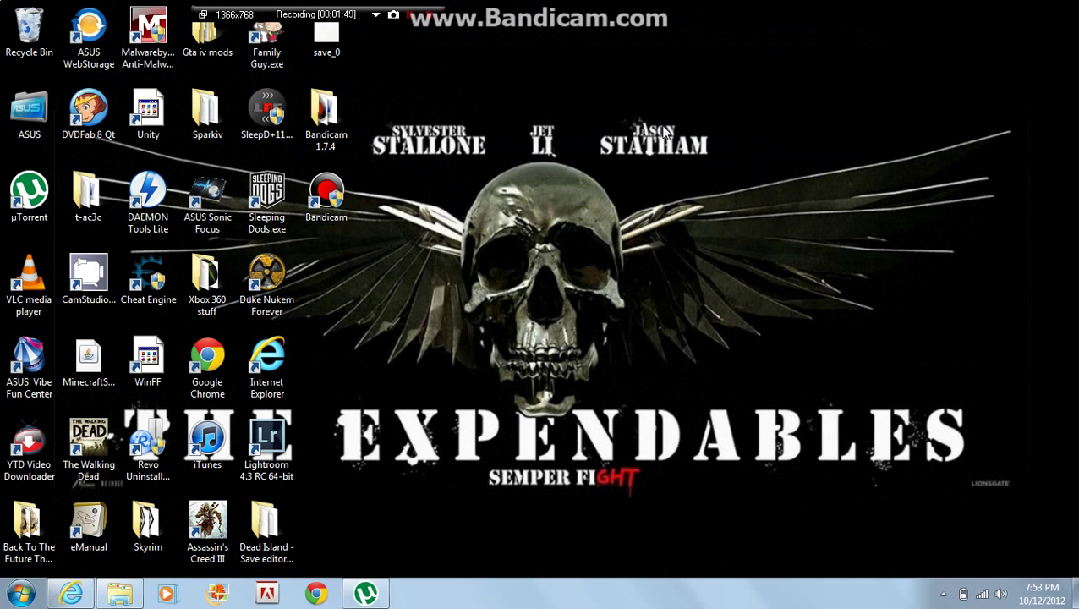
click(21, 593)
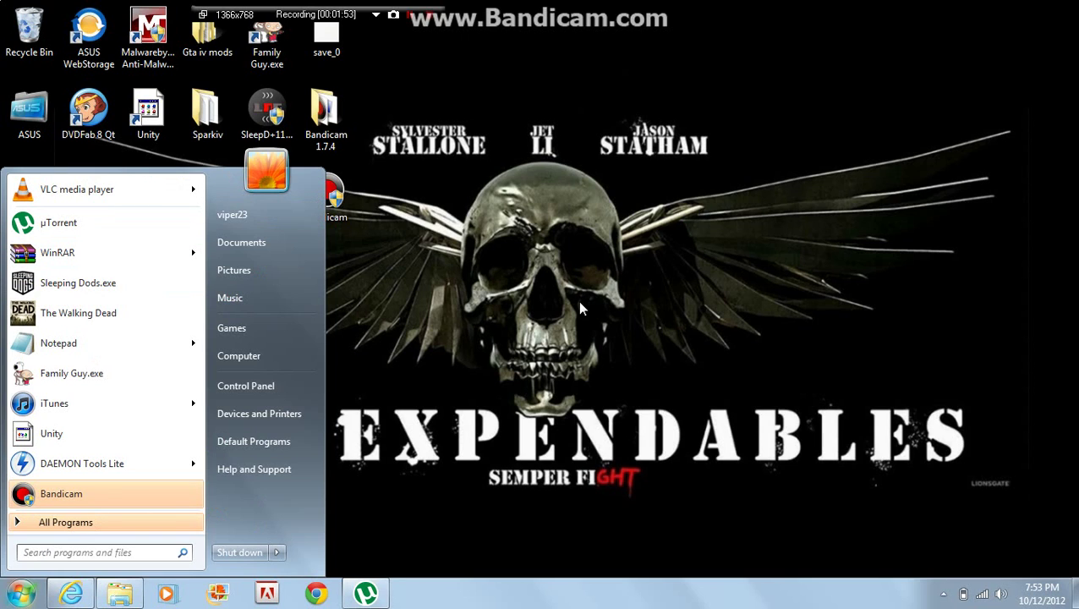
click(378, 230)
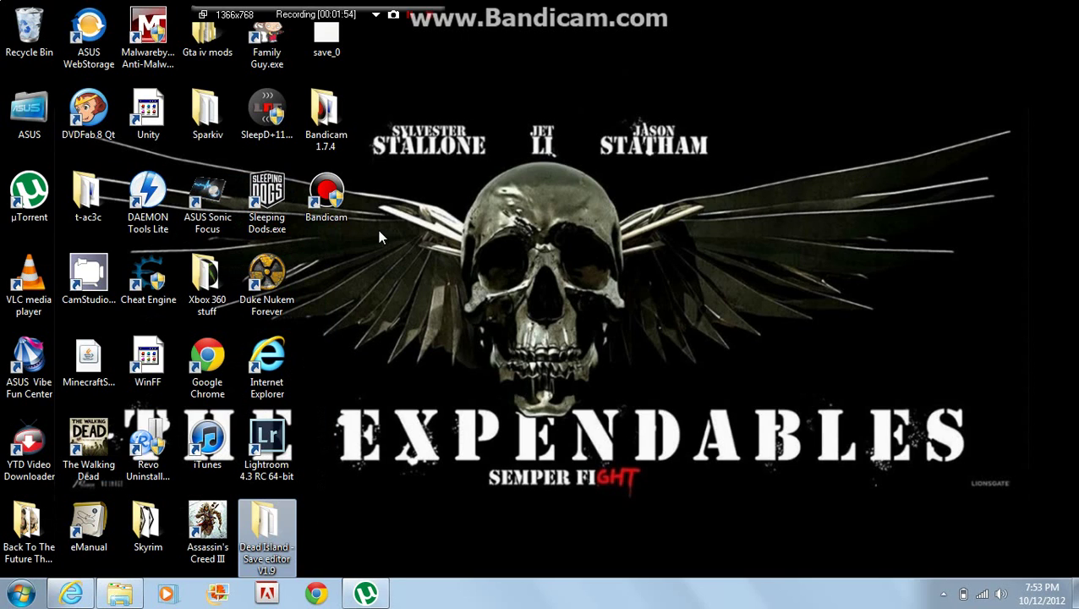
click(433, 446)
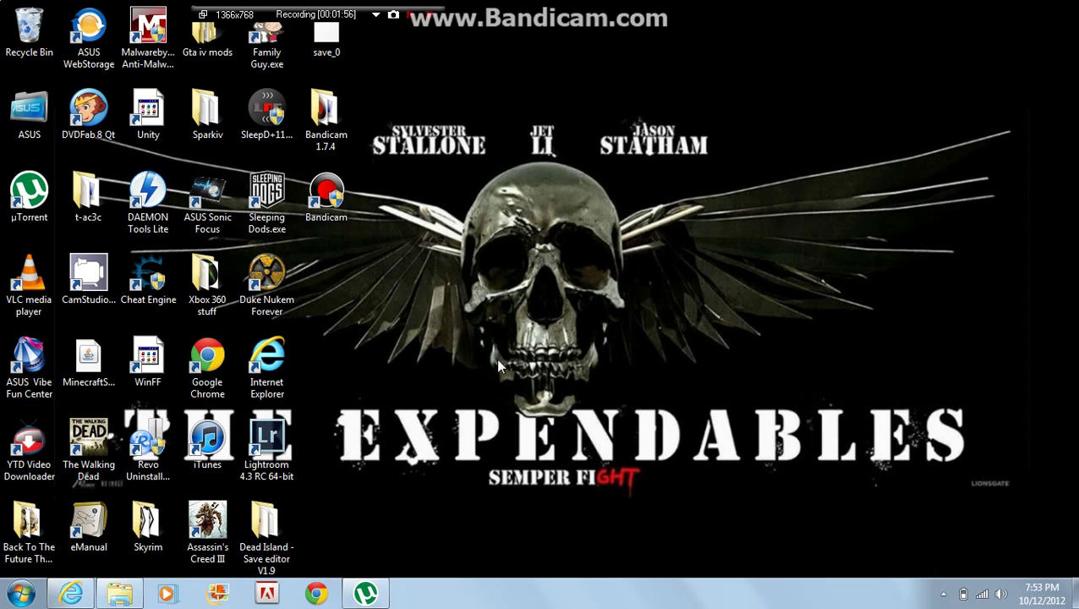
double_click(282, 535)
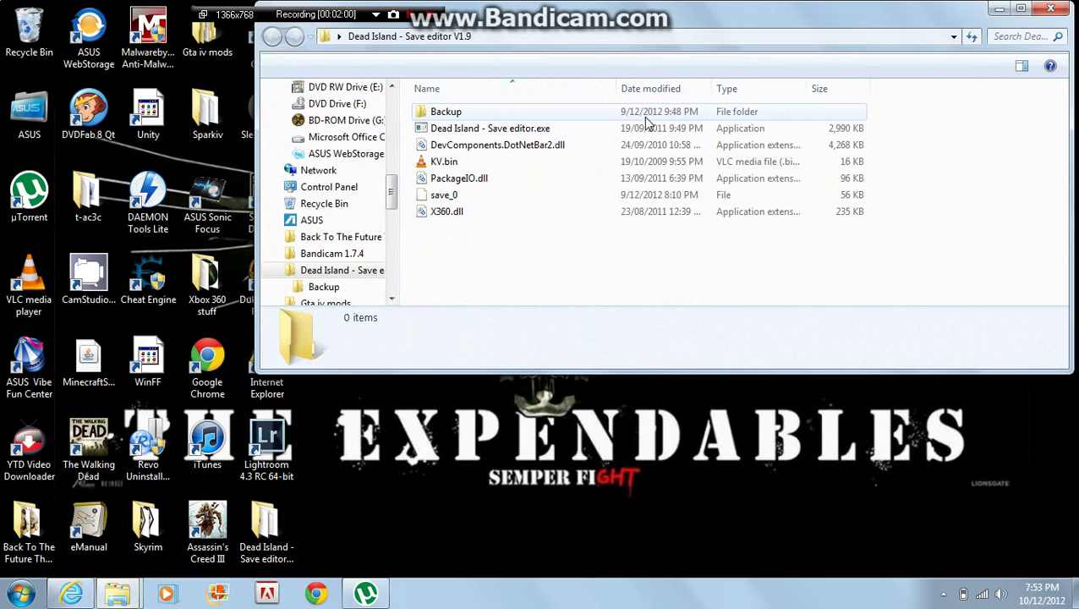
click(1049, 11)
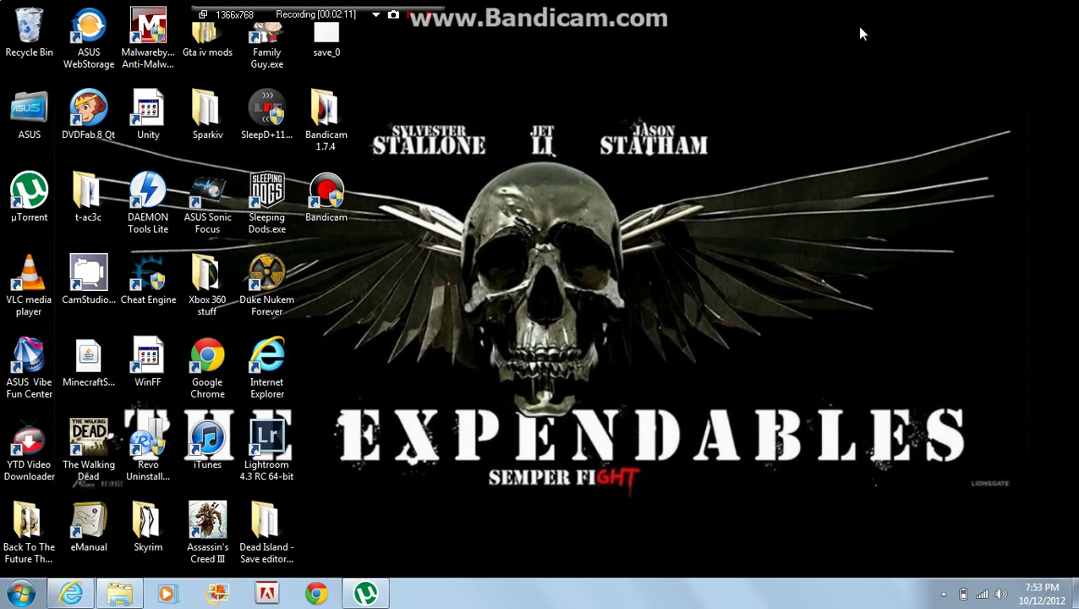
Step: Open the Xbox 360 stuff folder, start Modio.exe, and close the folder window
click(207, 254)
double_click(207, 262)
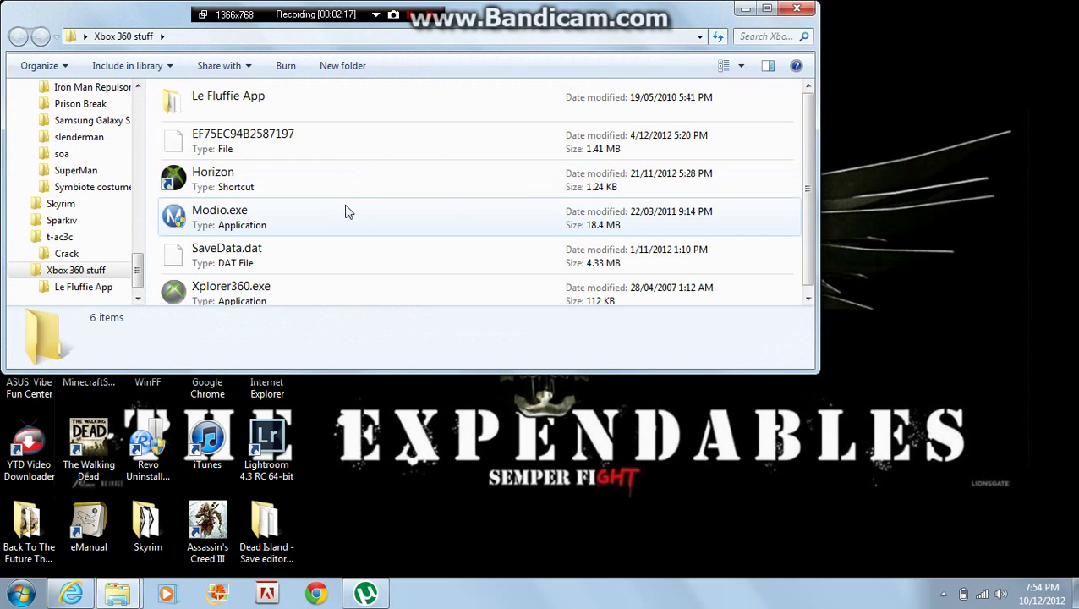
click(345, 206)
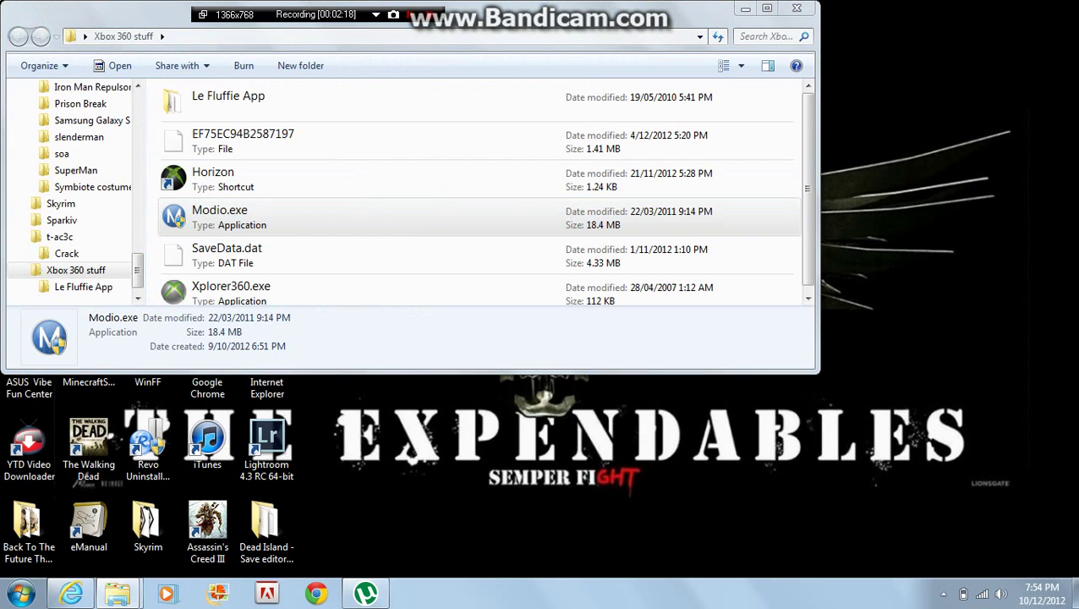
click(807, 8)
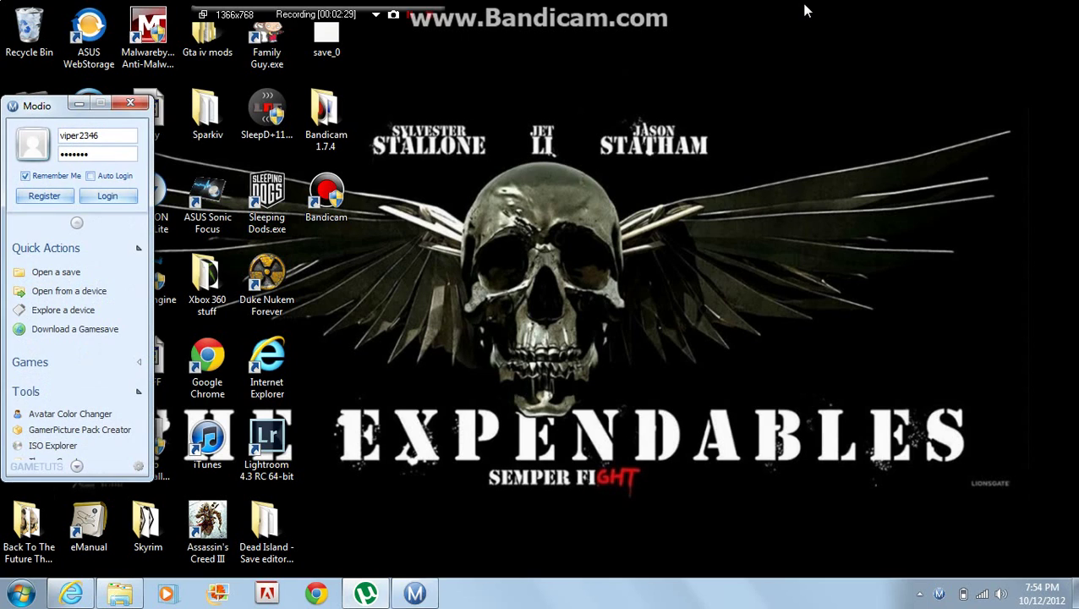
Step: Move Modio to the top and sign in, check the empty Xbox360 Device Explorer's drive options, then close it
drag(39, 106, 417, 11)
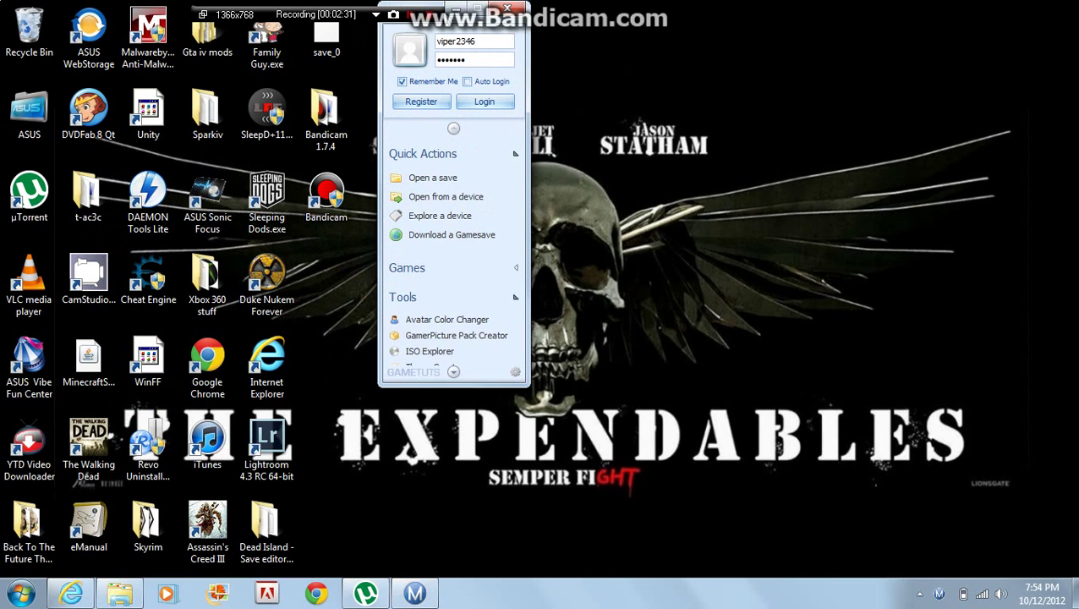
click(467, 101)
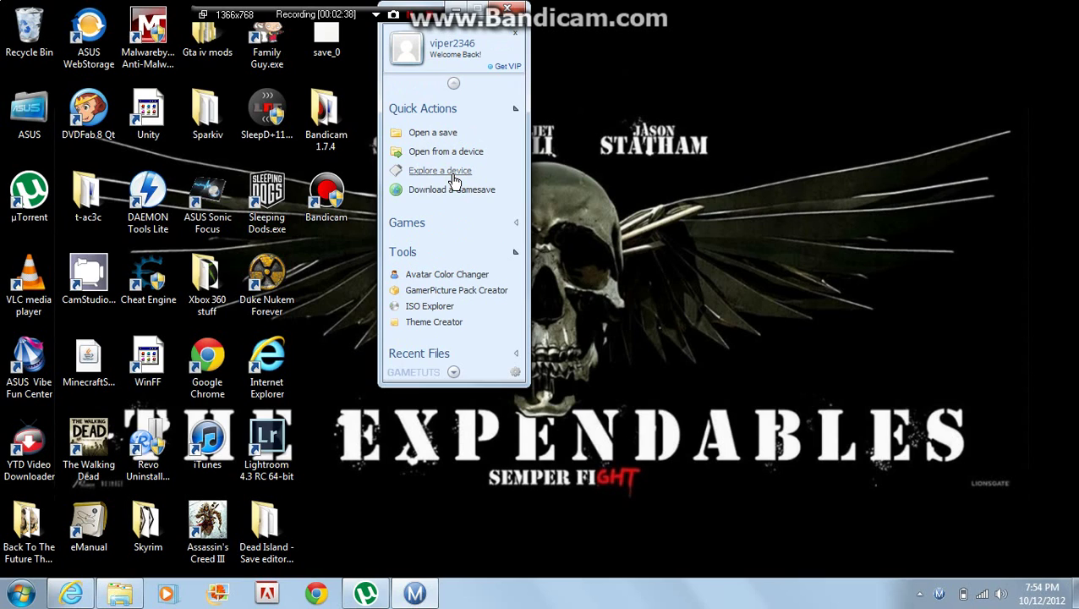
click(454, 179)
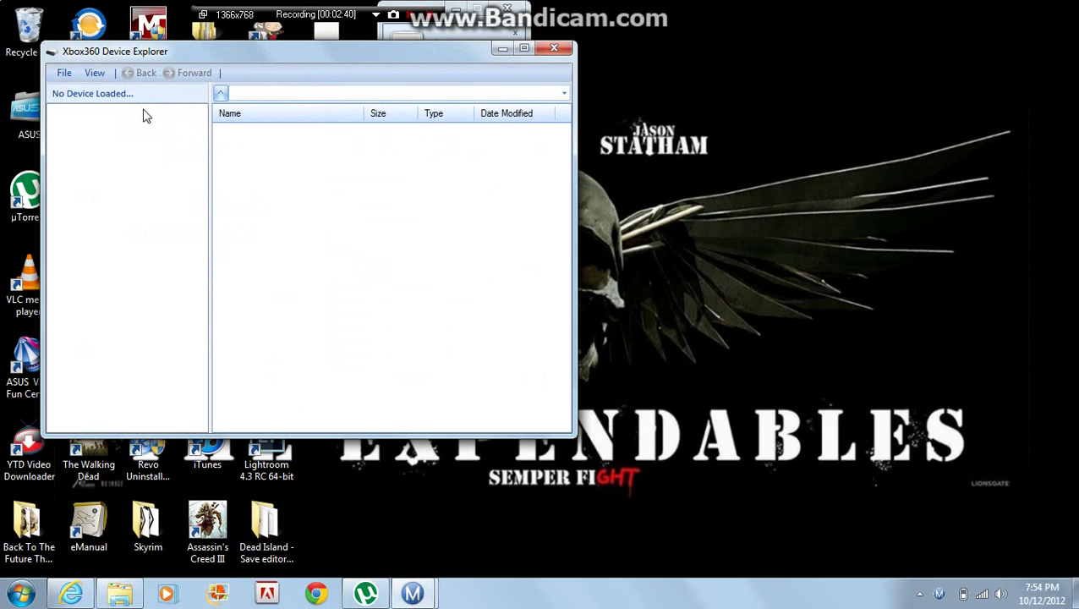
click(68, 75)
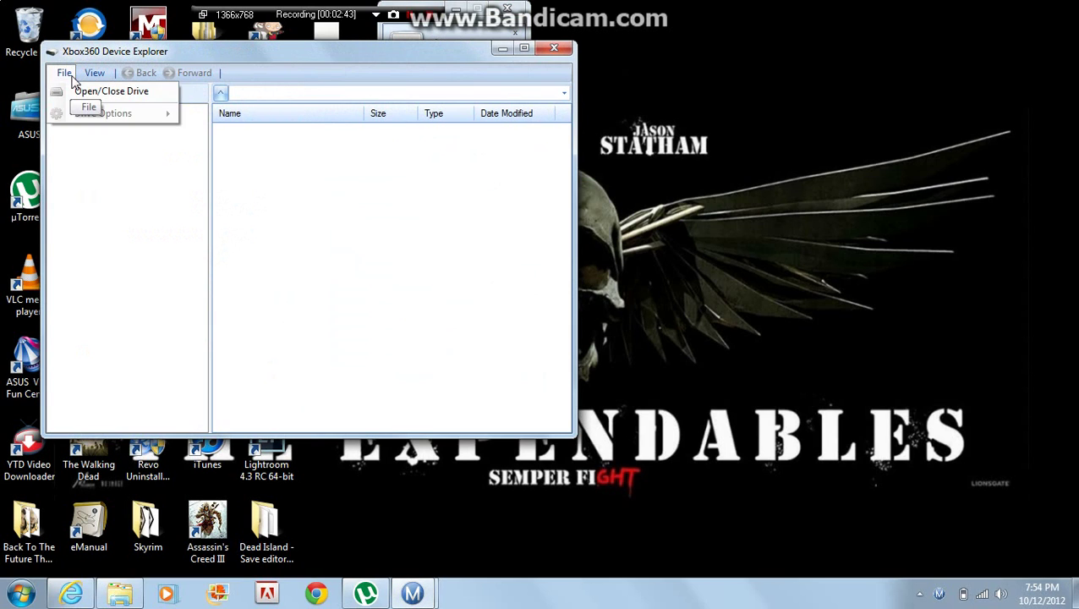
click(68, 75)
click(65, 74)
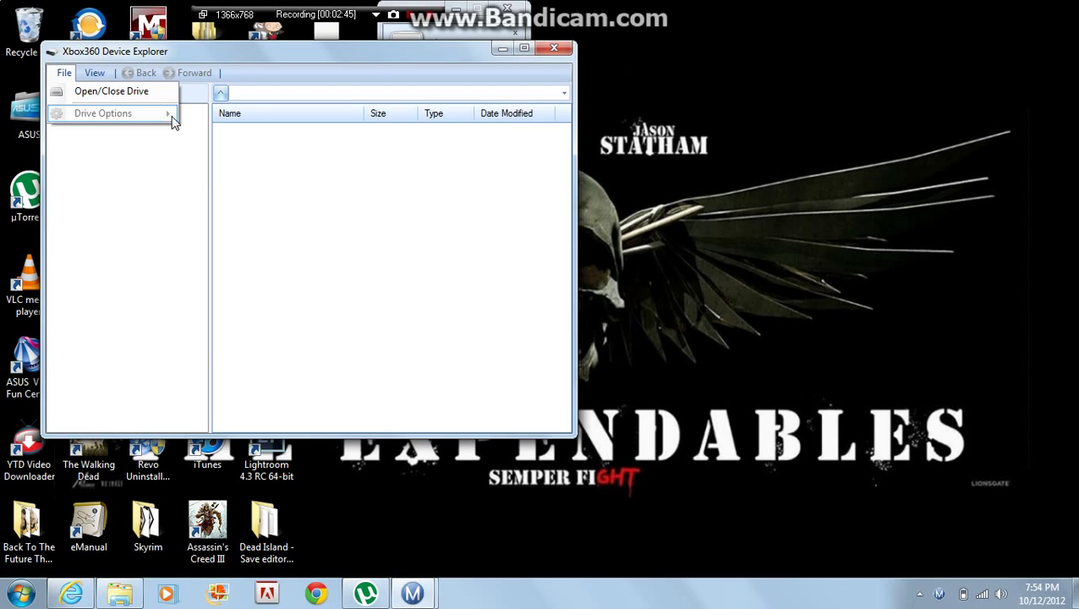
click(202, 134)
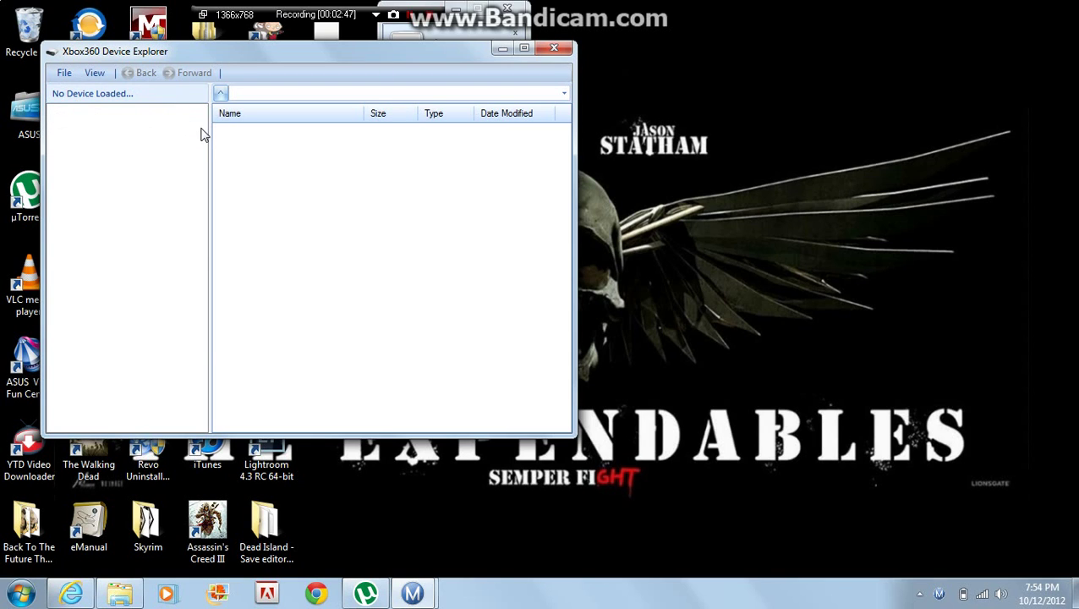
click(564, 48)
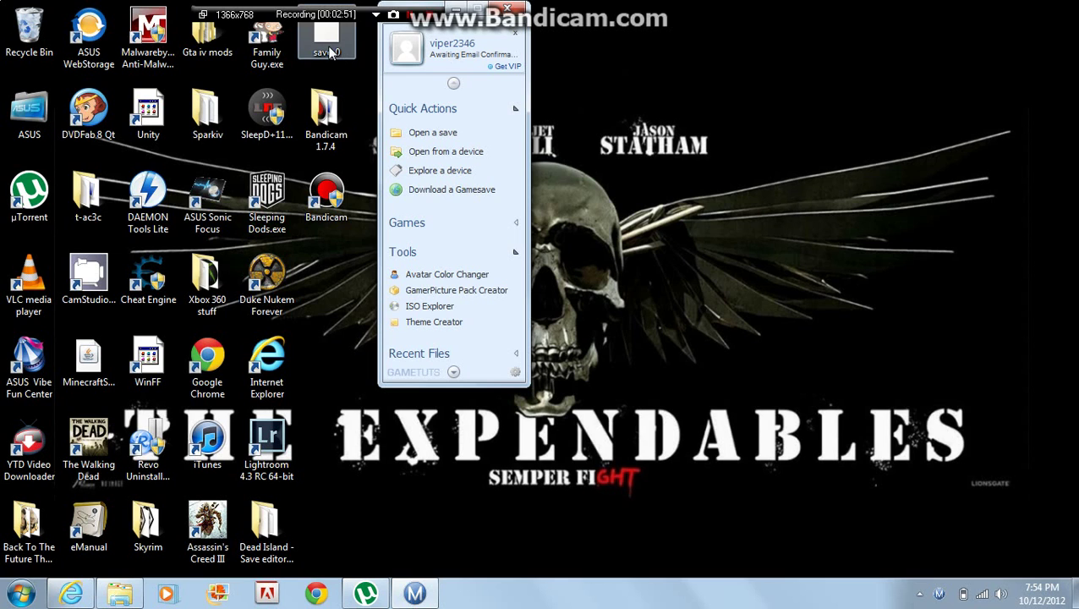
Step: Run Dead Island - Save editor.exe from its folder, close Explorer, and reposition the editor window
click(276, 506)
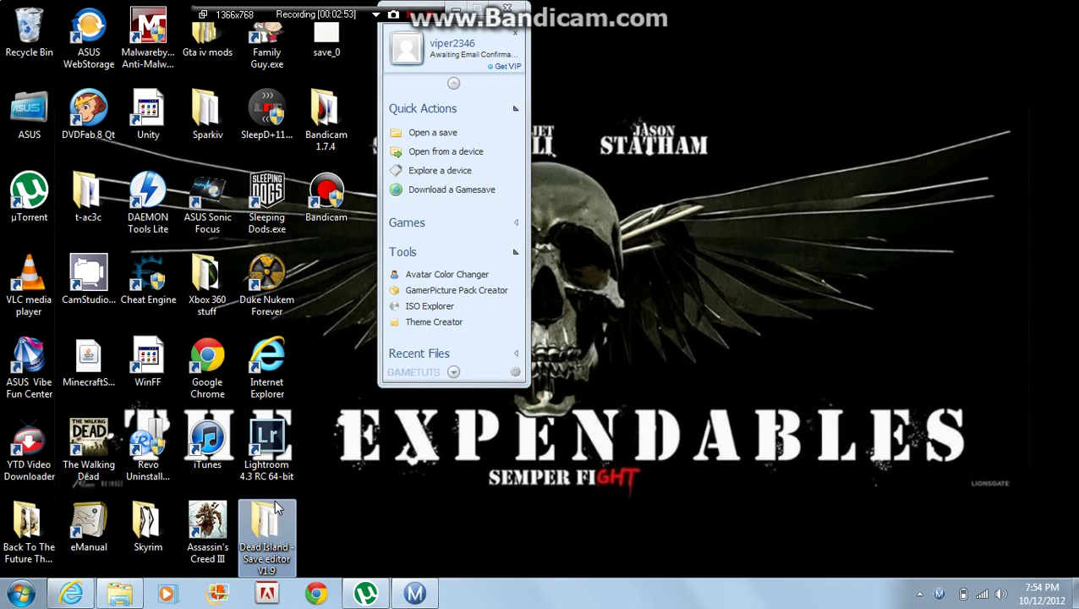
double_click(276, 506)
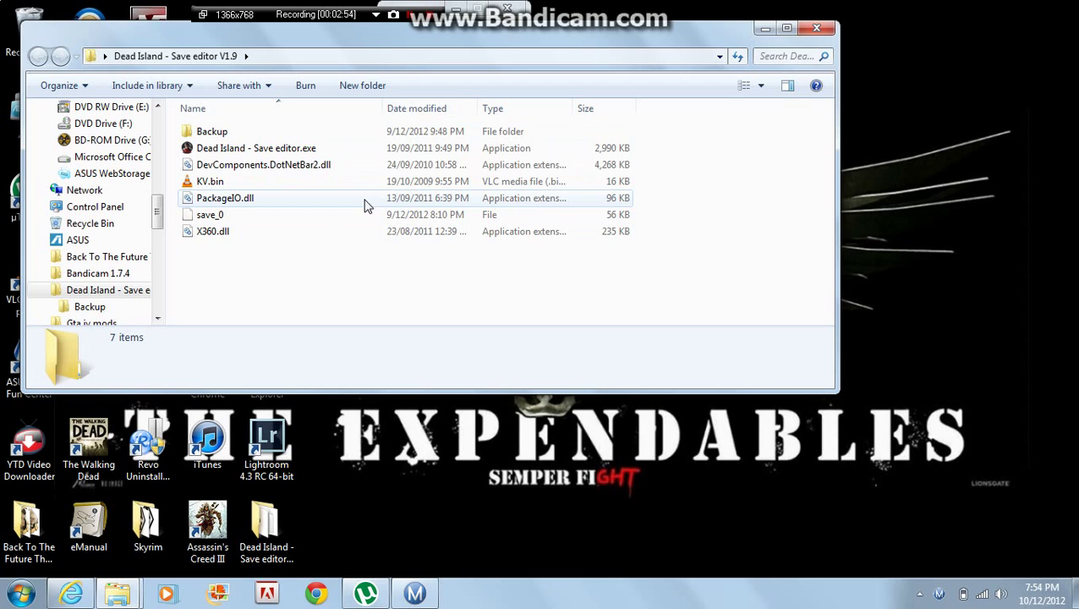
click(416, 150)
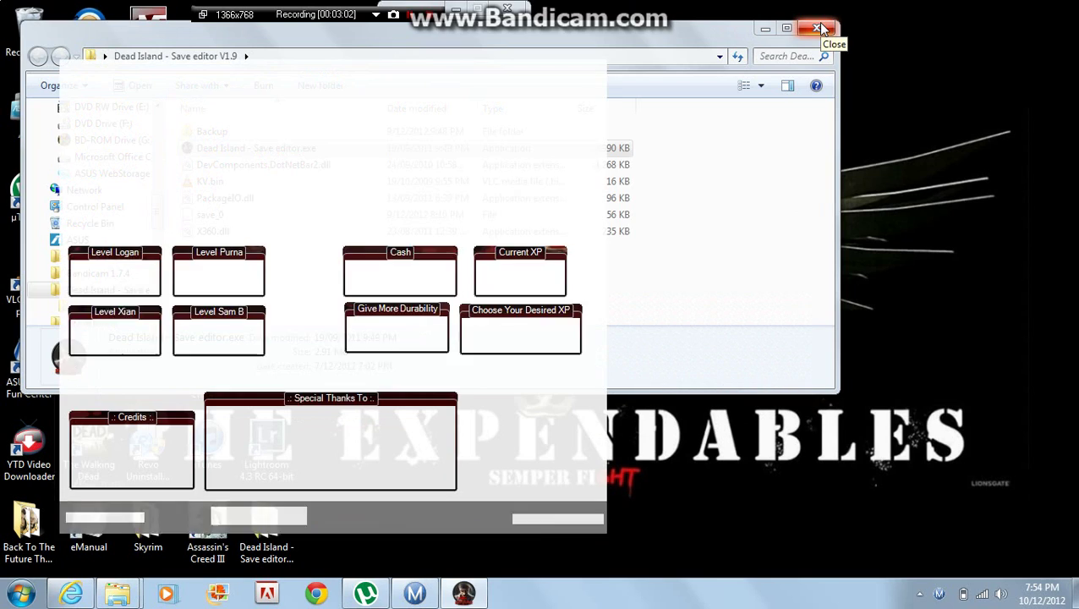
click(818, 25)
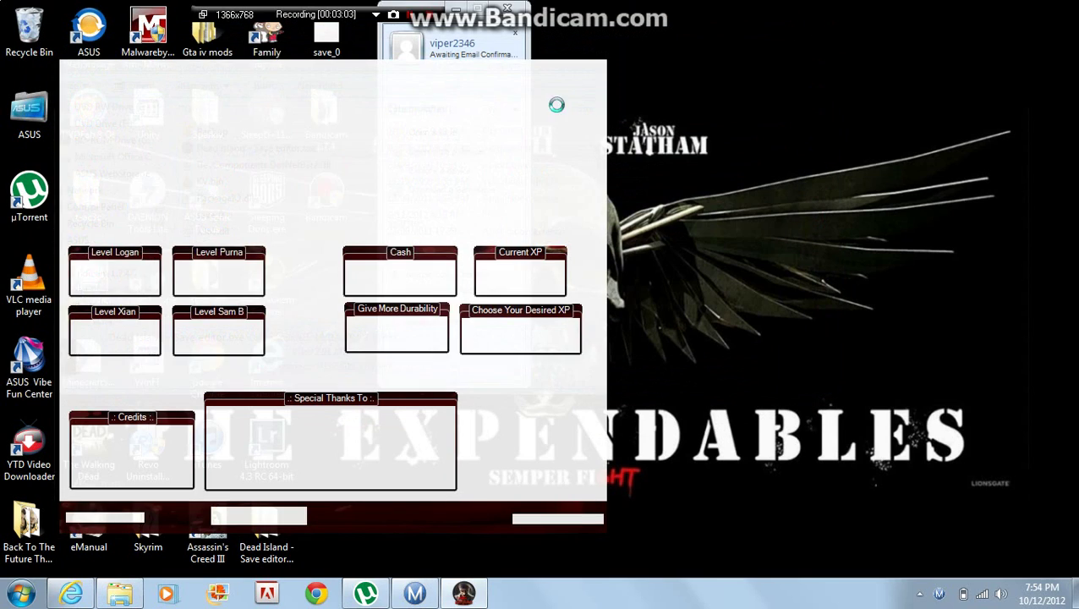
drag(481, 66, 612, 37)
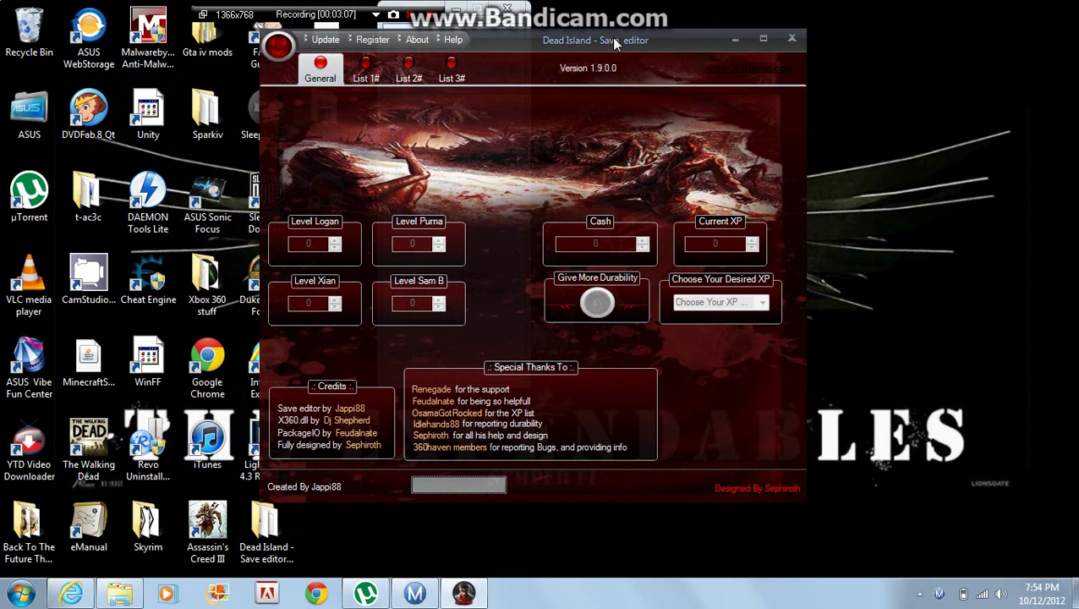
Step: Open save_0 from the Desktop via the orb menu and accept overwriting the existing backup
click(279, 47)
click(295, 75)
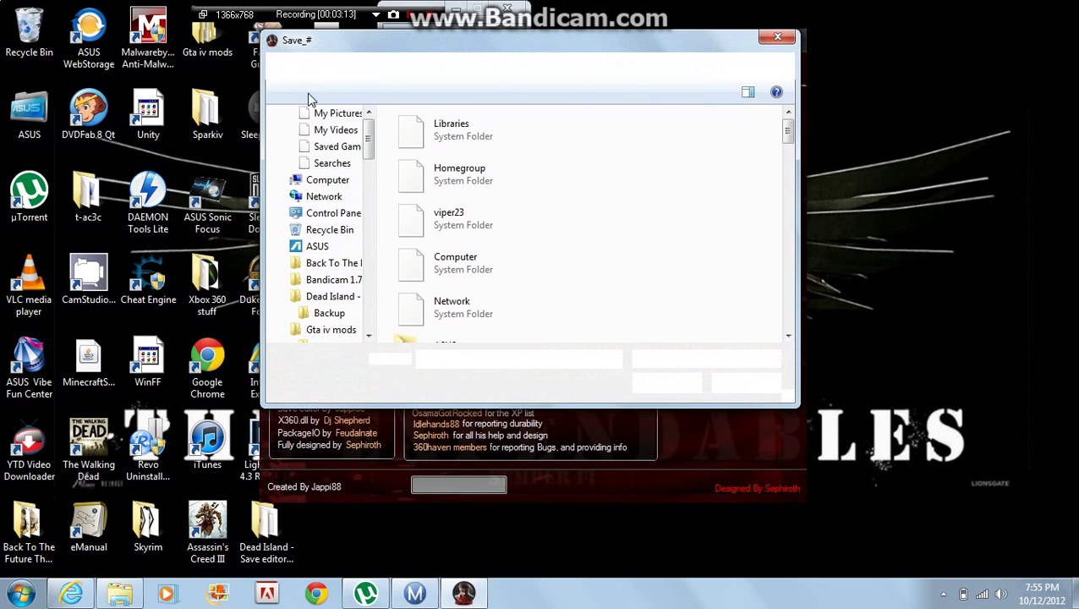
drag(788, 132, 806, 339)
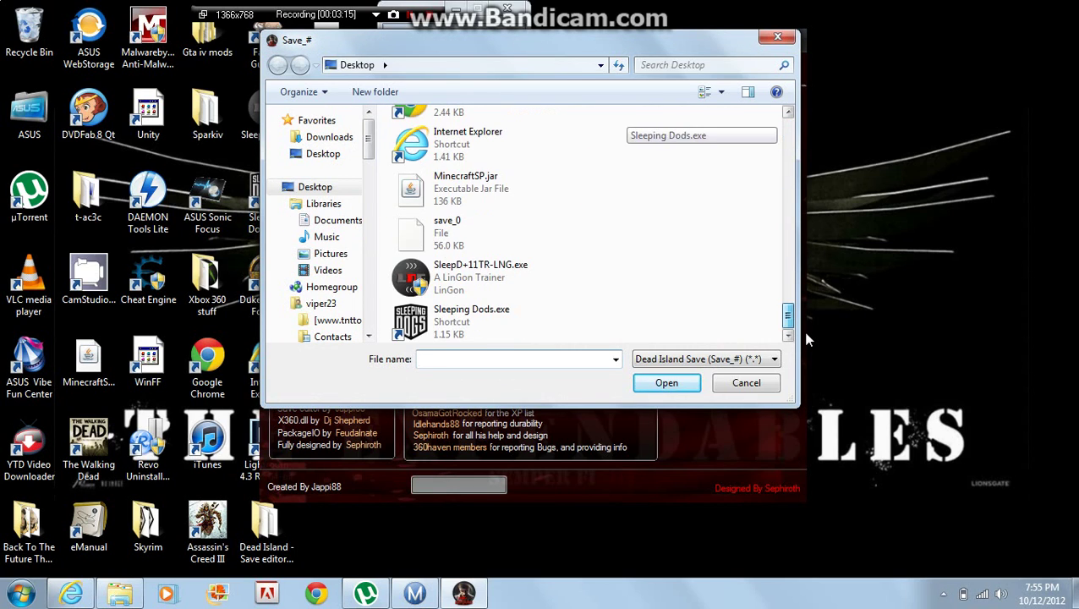
double_click(508, 226)
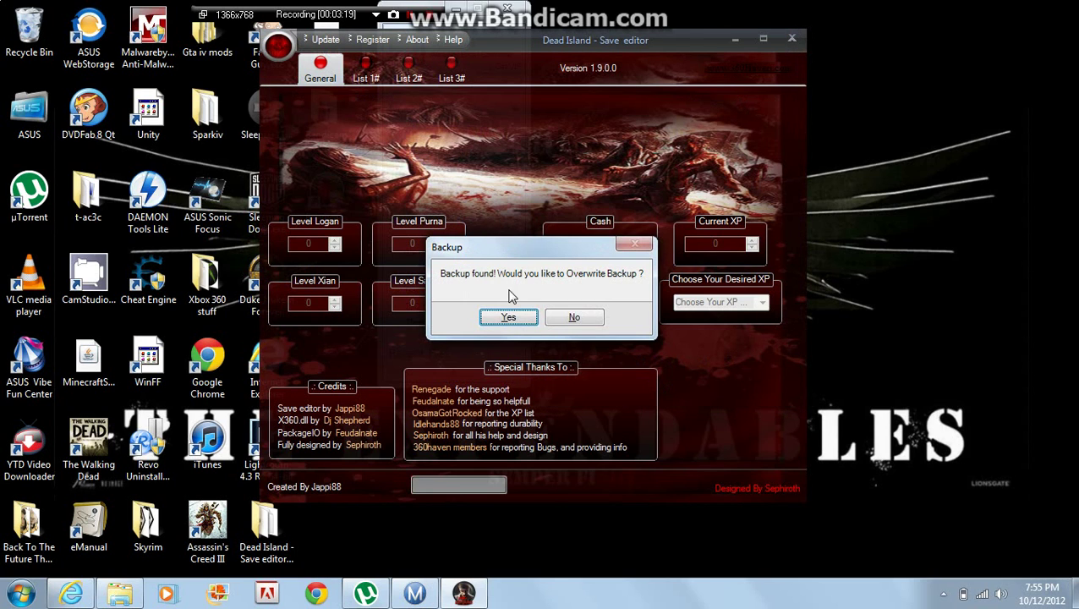
click(507, 317)
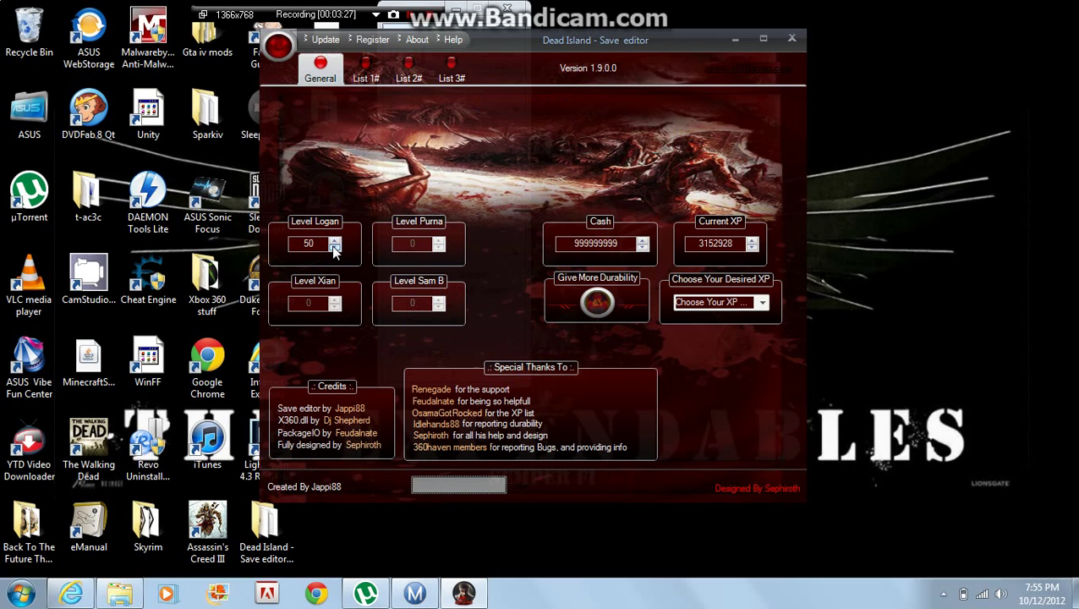
Step: Set Logan's level to 50
click(326, 244)
key(BackSpace)
key(BackSpace)
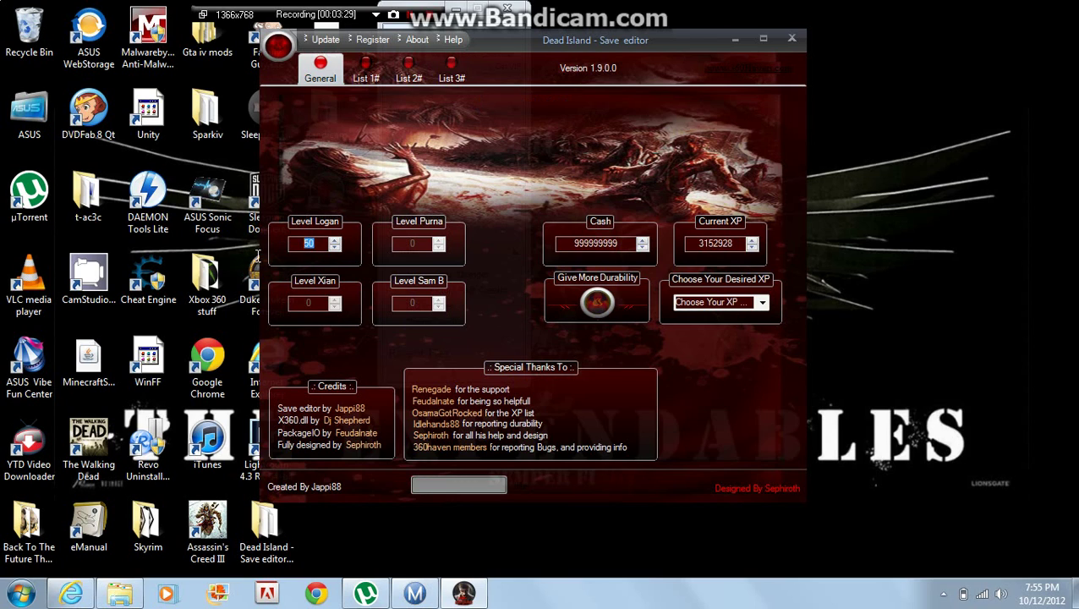
text(100)
key(BackSpace)
key(BackSpace)
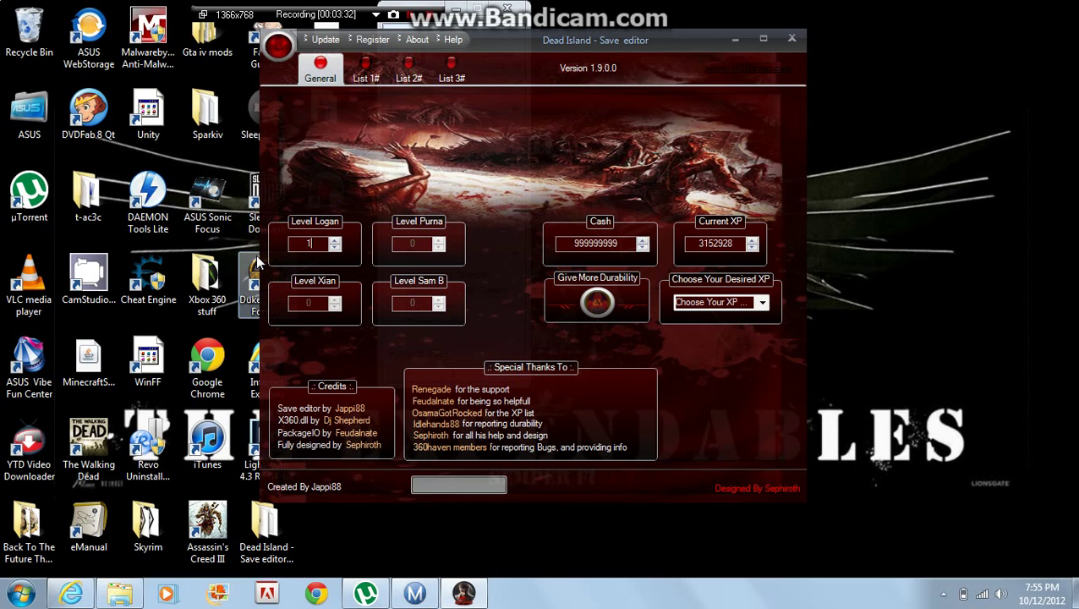
key(BackSpace)
text(50)
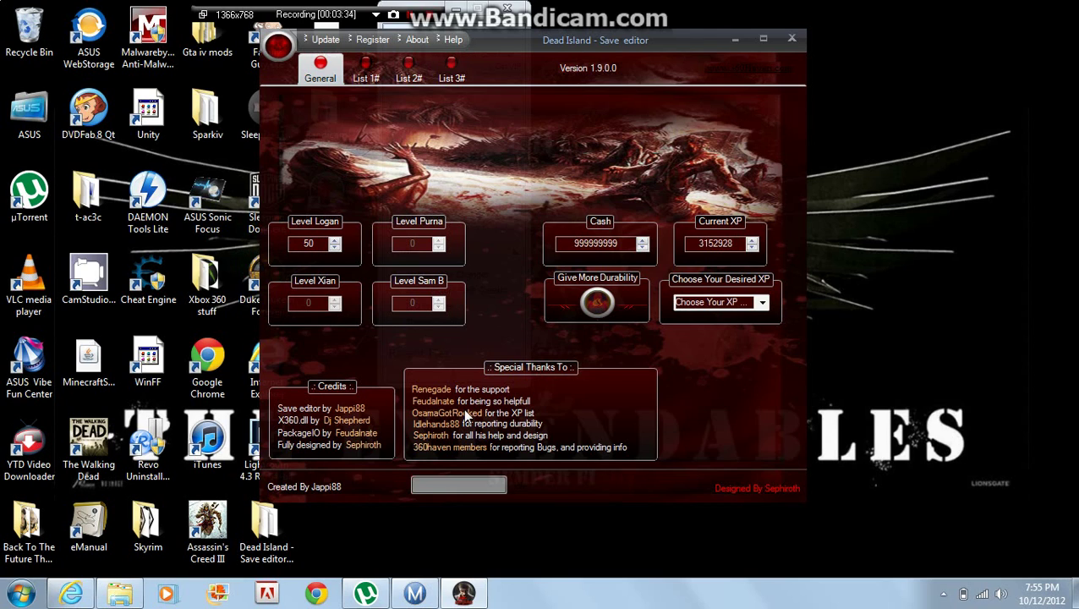
click(643, 243)
click(642, 243)
click(626, 244)
text(1292998398293879)
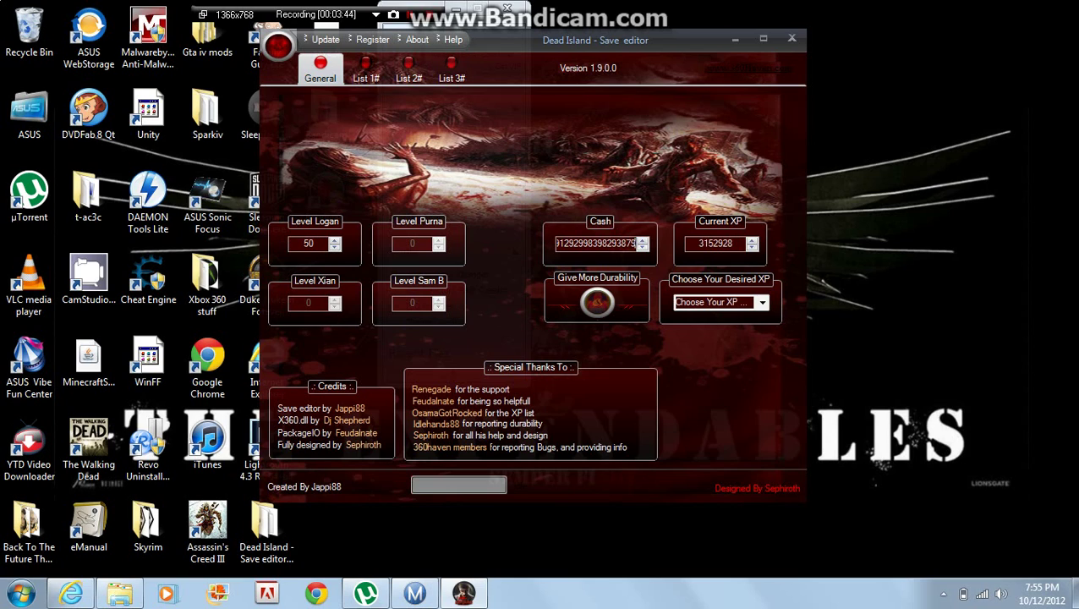
key(Return)
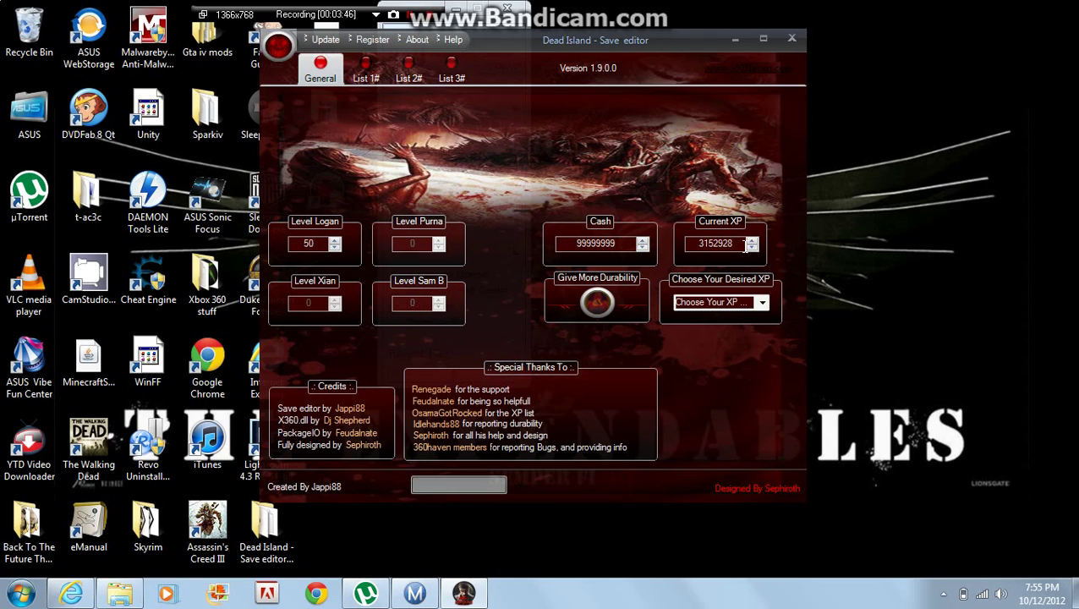
Step: Raise the current XP to 3152984 with the spinner
click(752, 241)
click(752, 241)
click(752, 241)
drag(752, 241, 752, 241)
Step: Apply Give More Durability to items, confirm it, and dismiss the success message
click(598, 304)
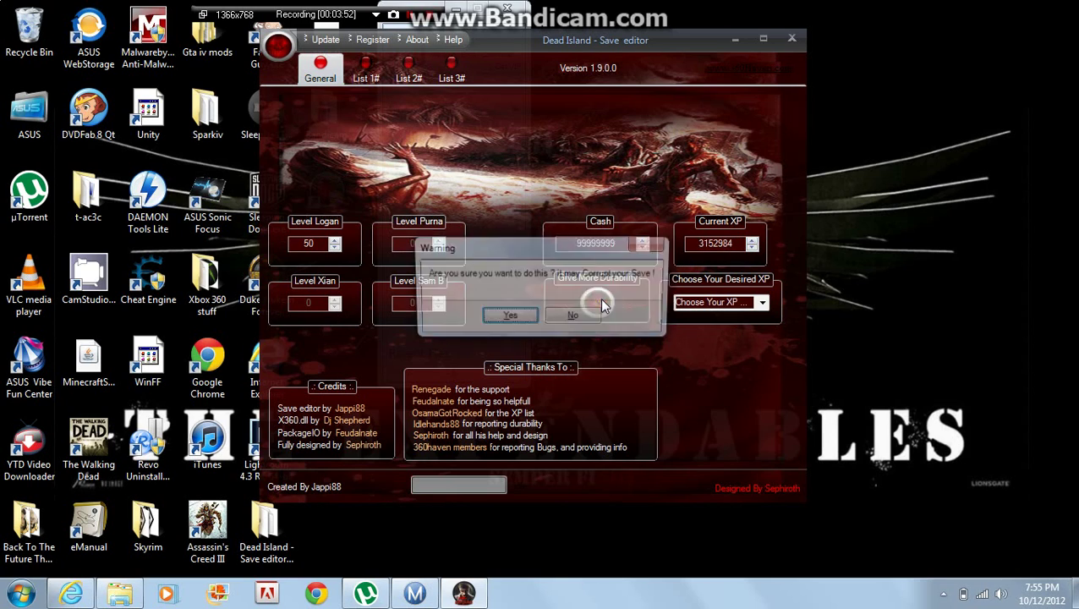
click(510, 319)
click(541, 318)
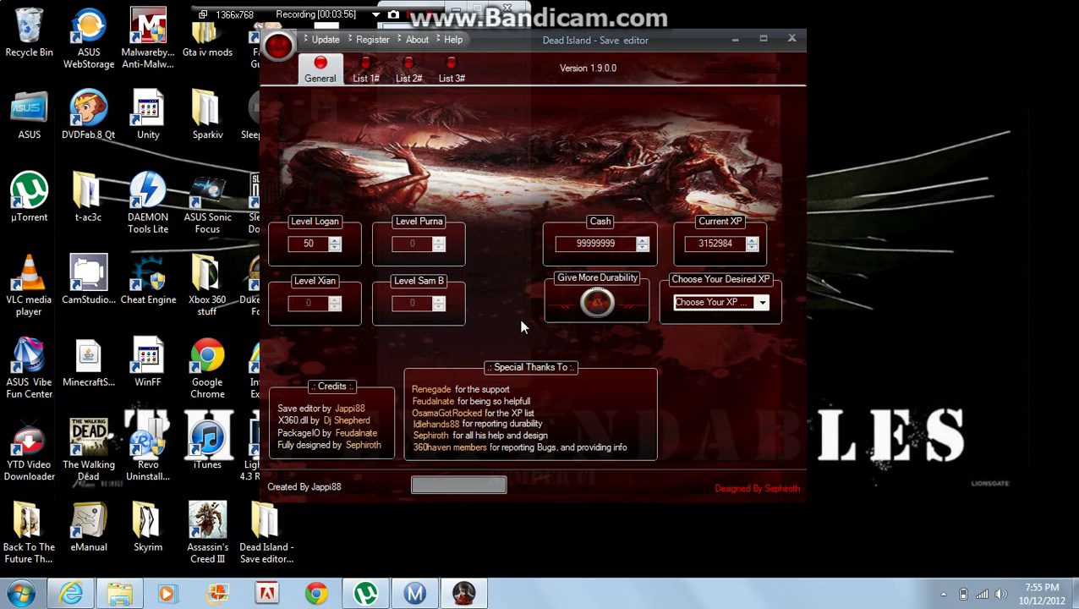
click(368, 75)
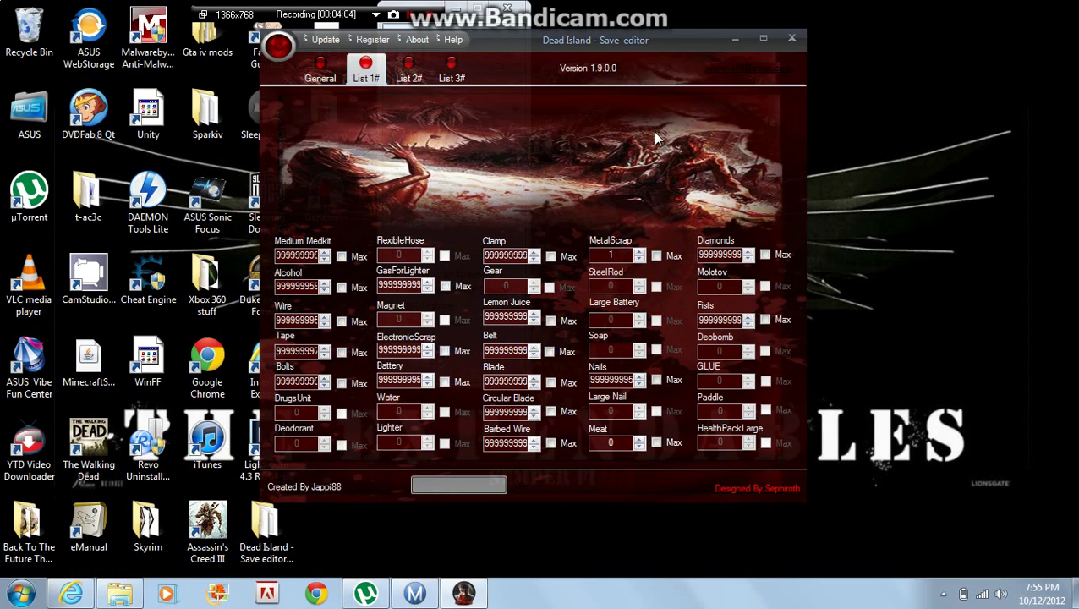
Step: Review List 2# and List 3#, where BaseballBat and M9 1# sit at 999999999
click(411, 75)
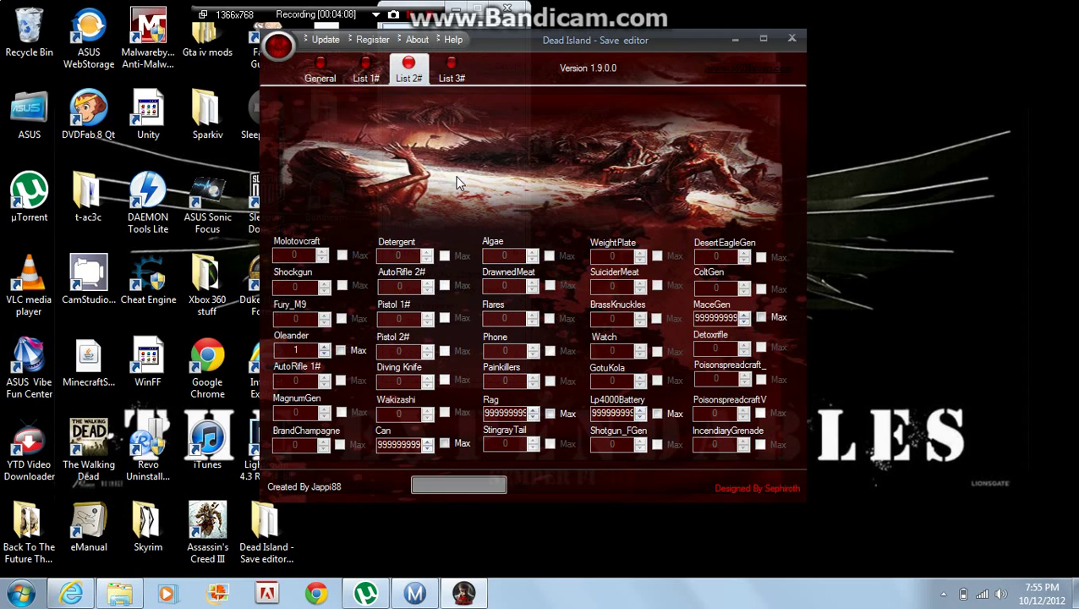
click(449, 75)
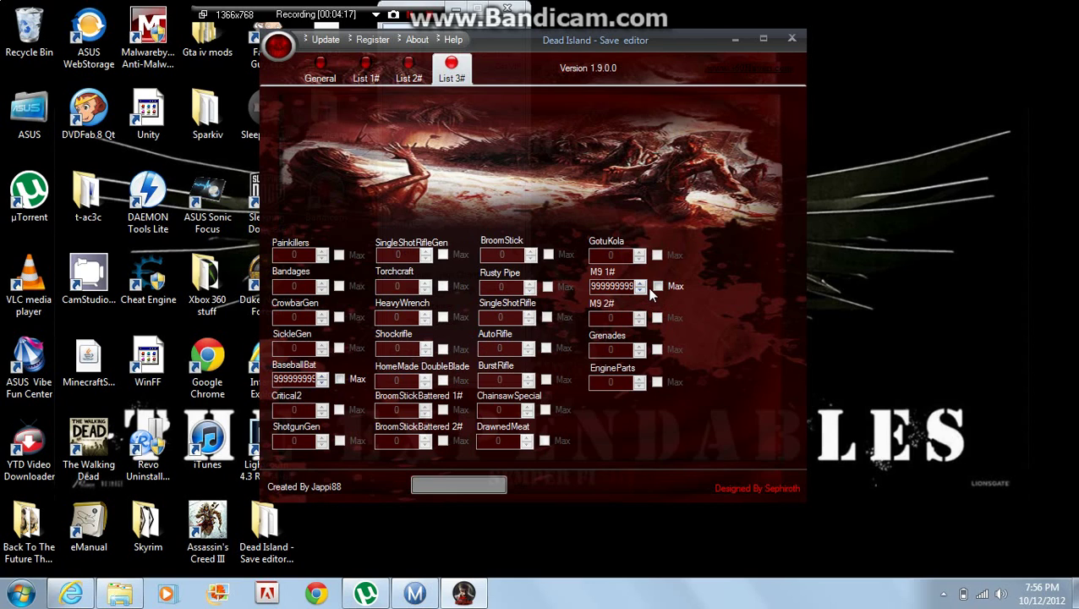
Step: Save the edited Xbox 360 save via the orb menu's Save..., confirming the successful rehash
click(279, 44)
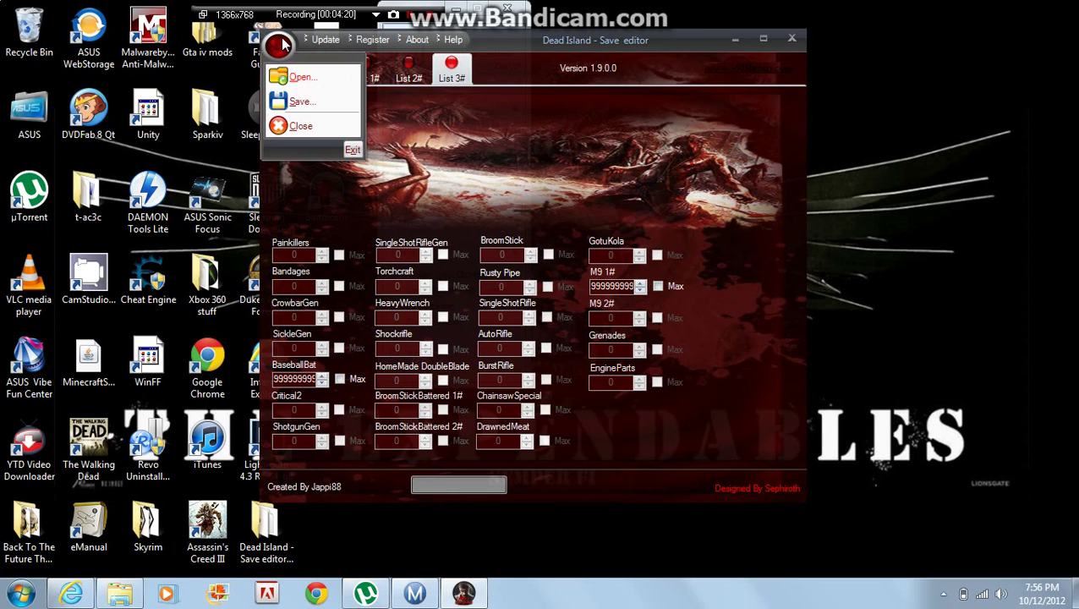
click(303, 103)
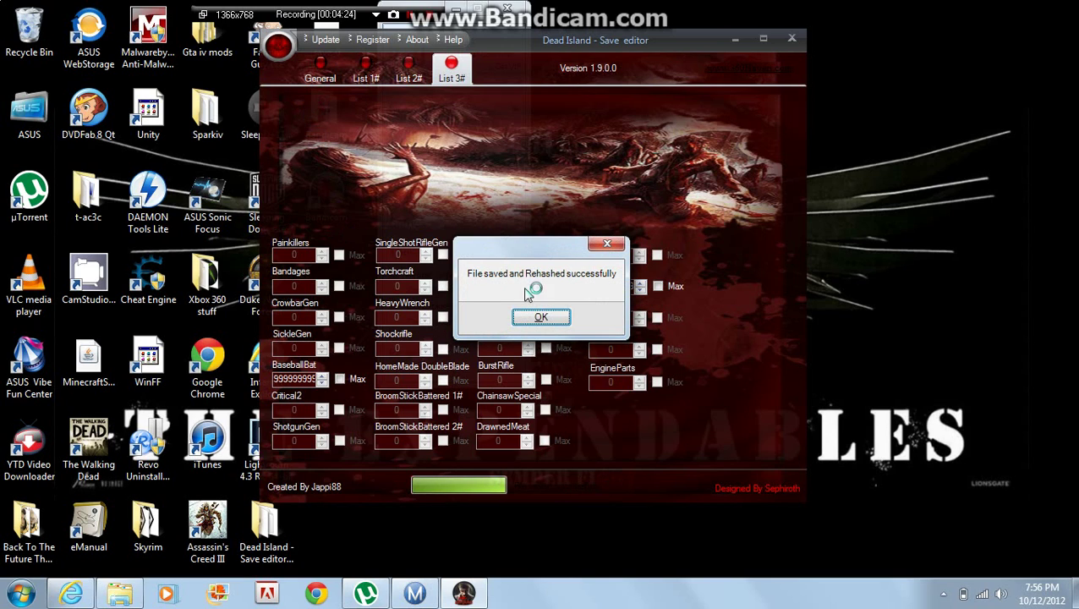
click(541, 318)
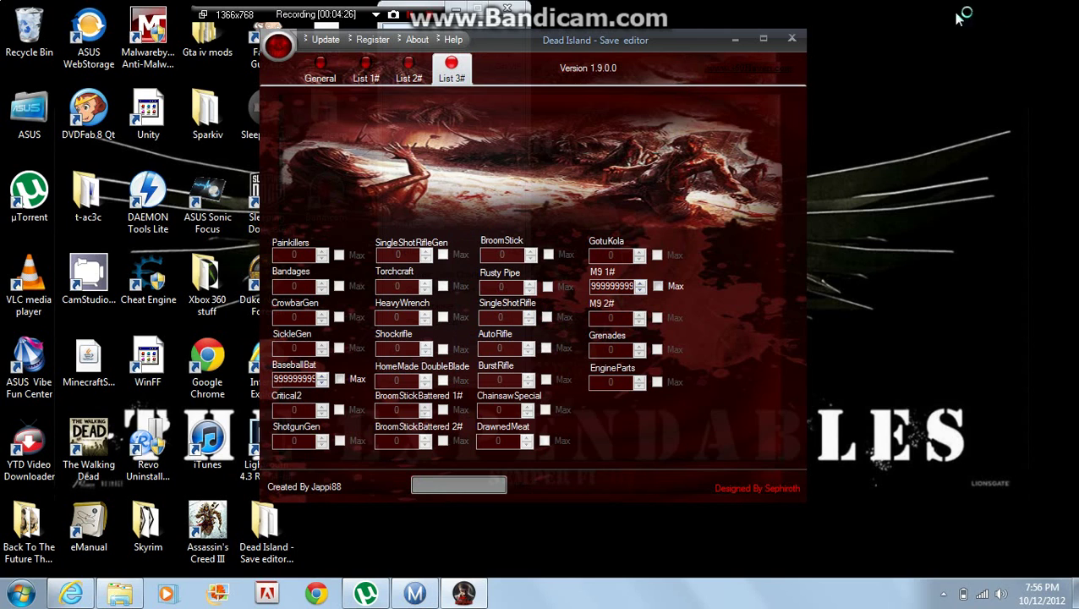
Step: Close the save editor, dismiss the WinRAR licence reminder, and close the Dead Island - Save editor V1.9.rar window
click(793, 38)
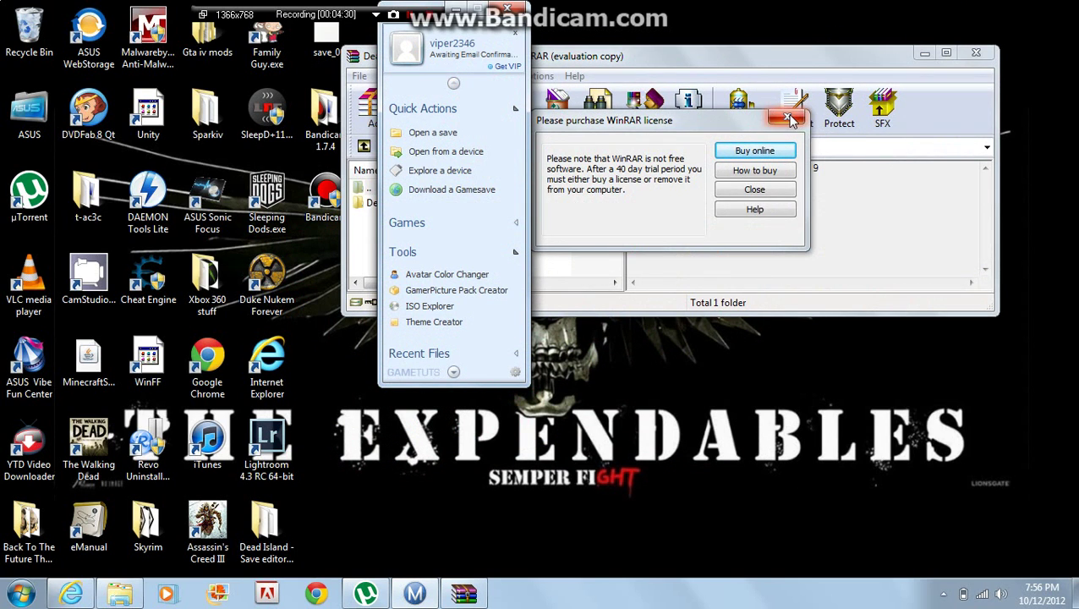
click(786, 117)
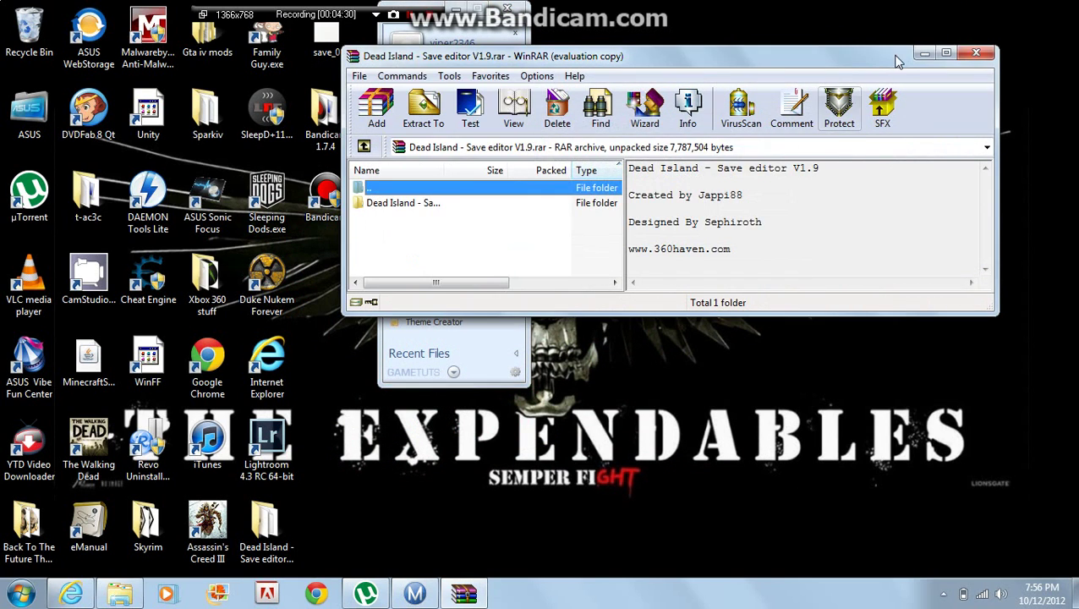
click(979, 54)
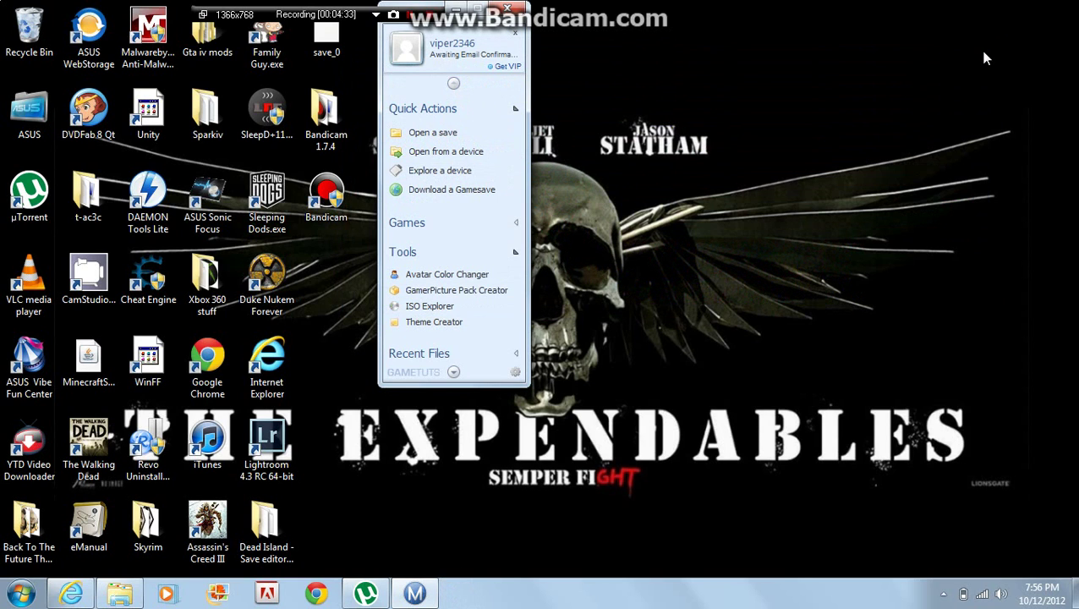